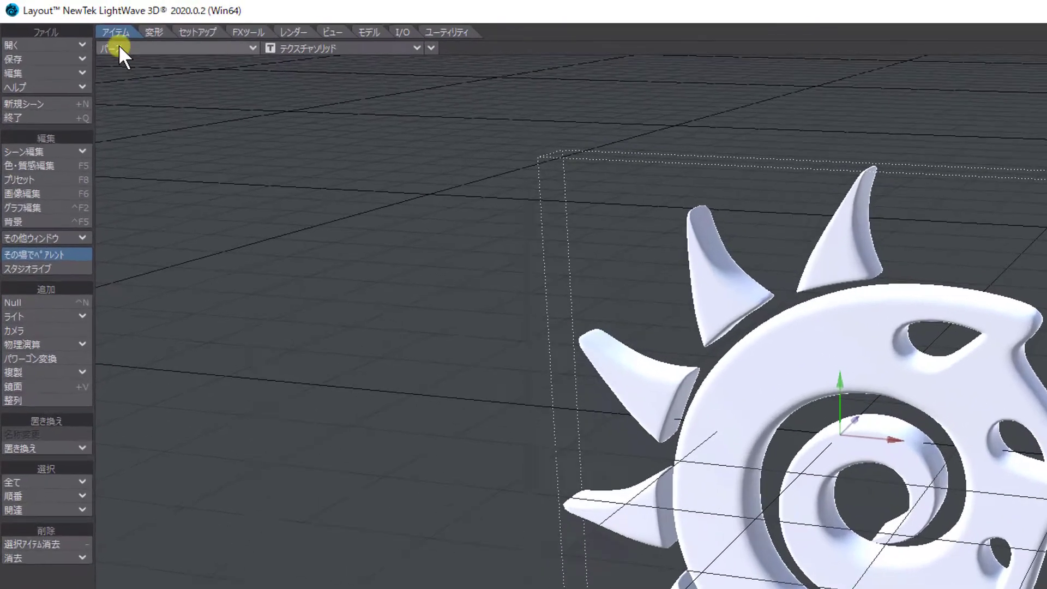
- Switch the perspective viewport to the selected camera's view and go to frame 0
left_click(173, 49)
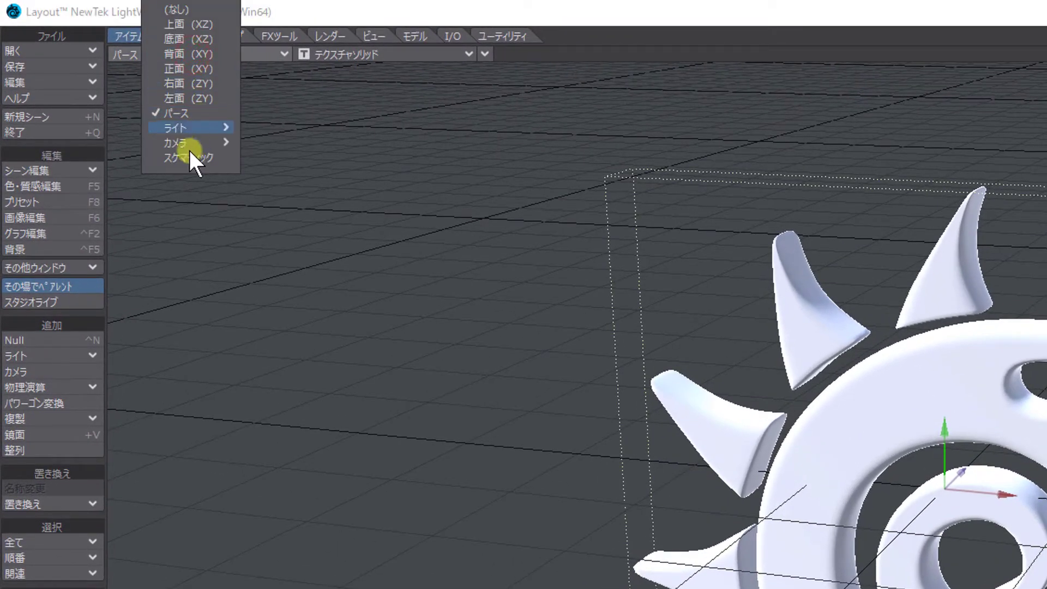
mouse_move(188, 143)
left_click(277, 143)
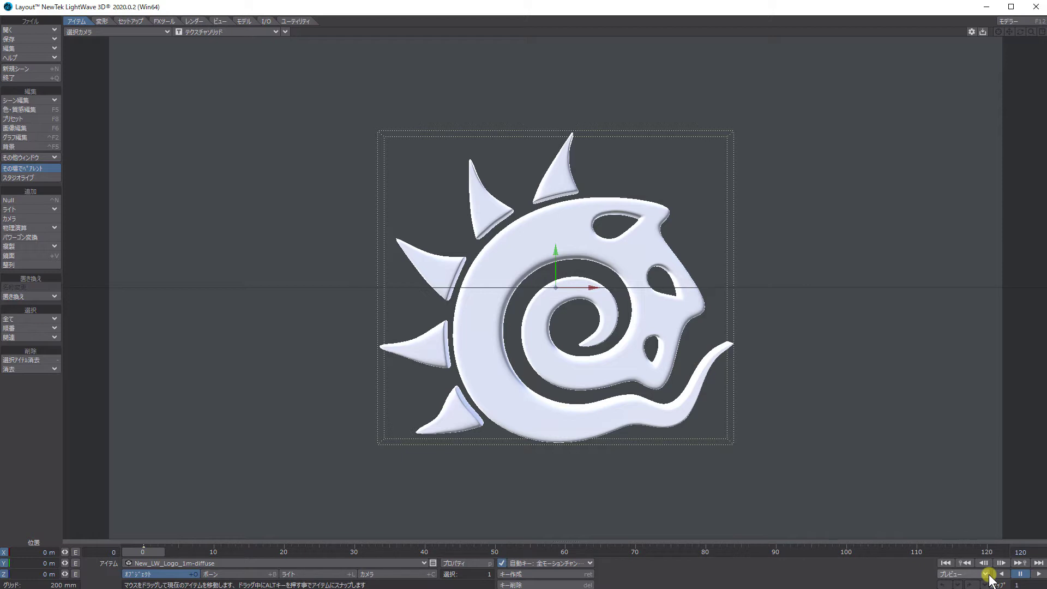
left_click(150, 551)
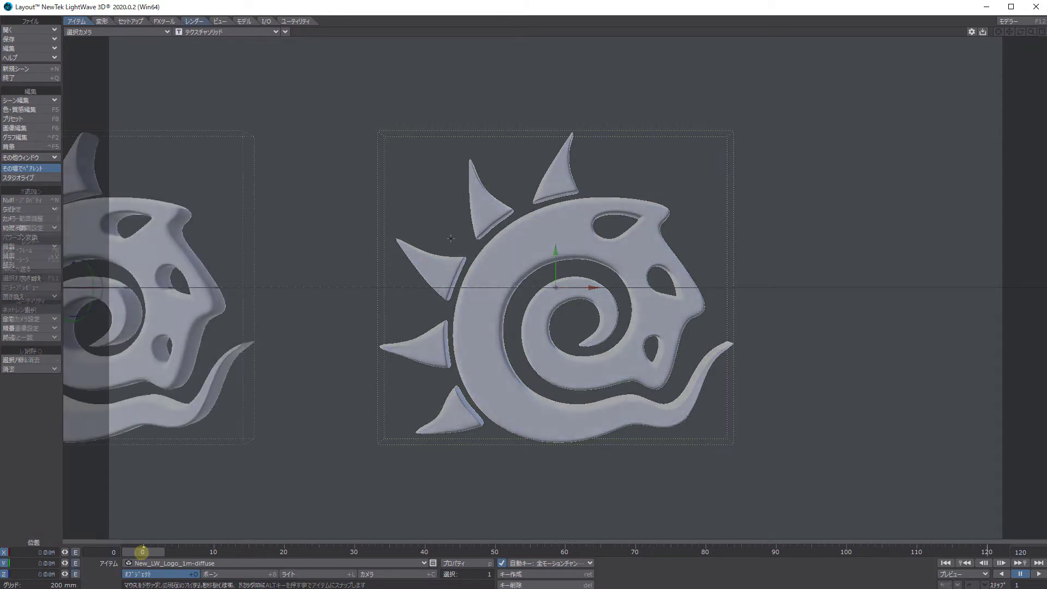
- Start a render of the whole scene and check the frames-per-second setting in the preferences
key("F10")
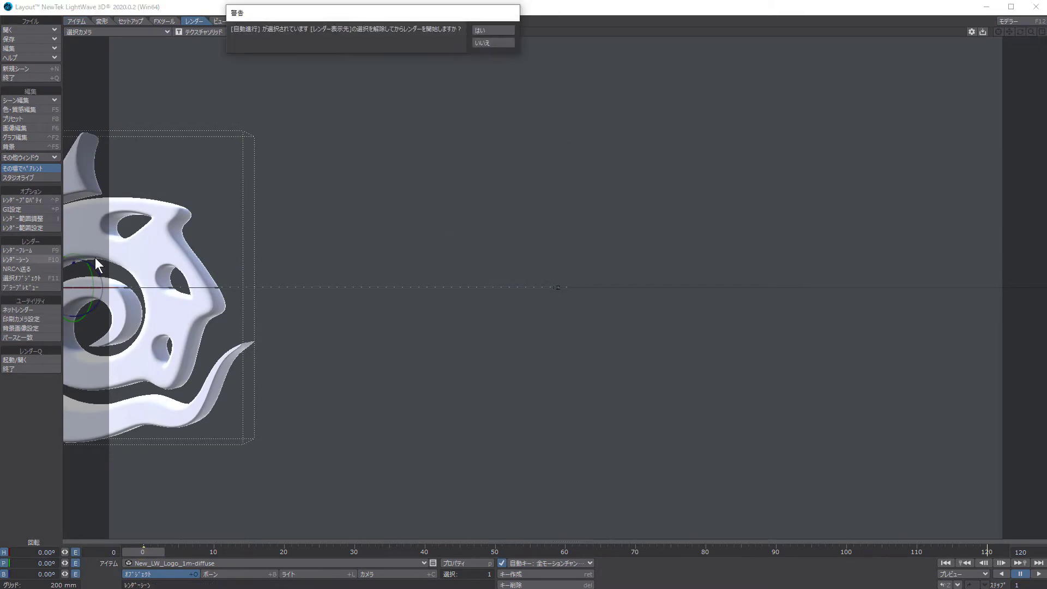
left_click(719, 143)
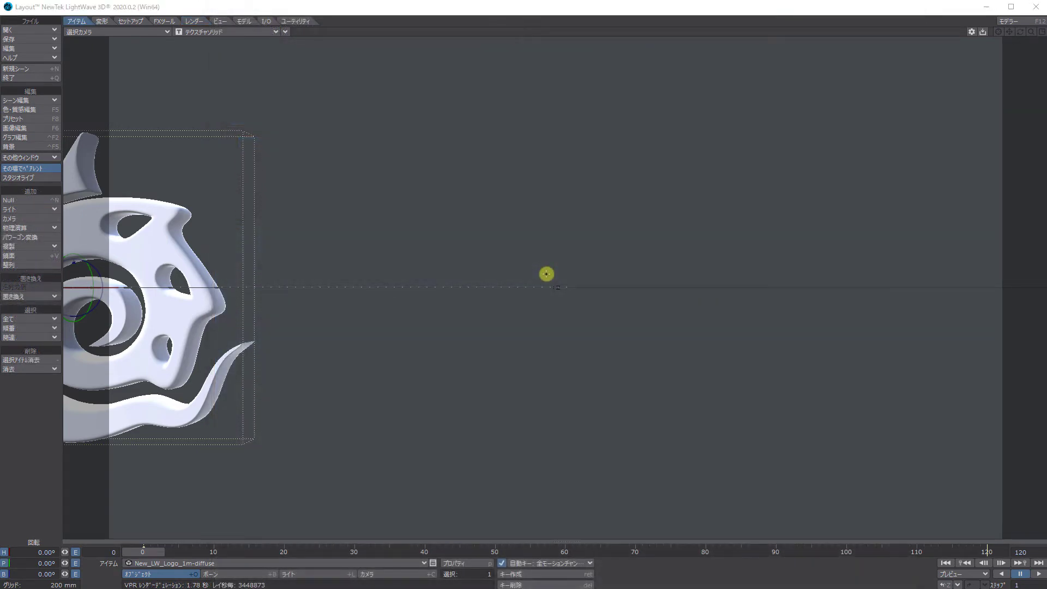
key("o")
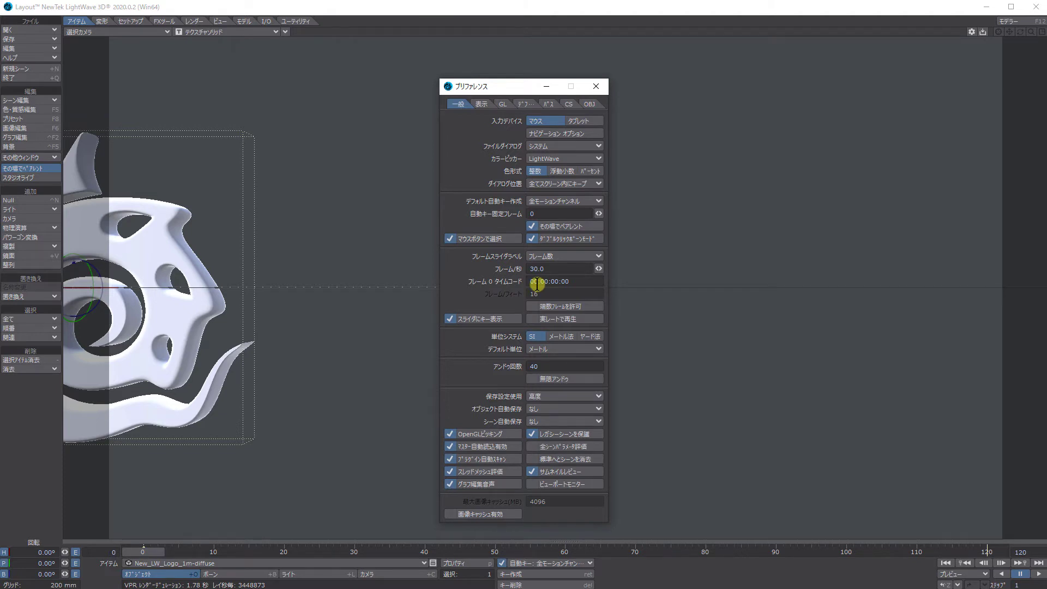
left_click(596, 87)
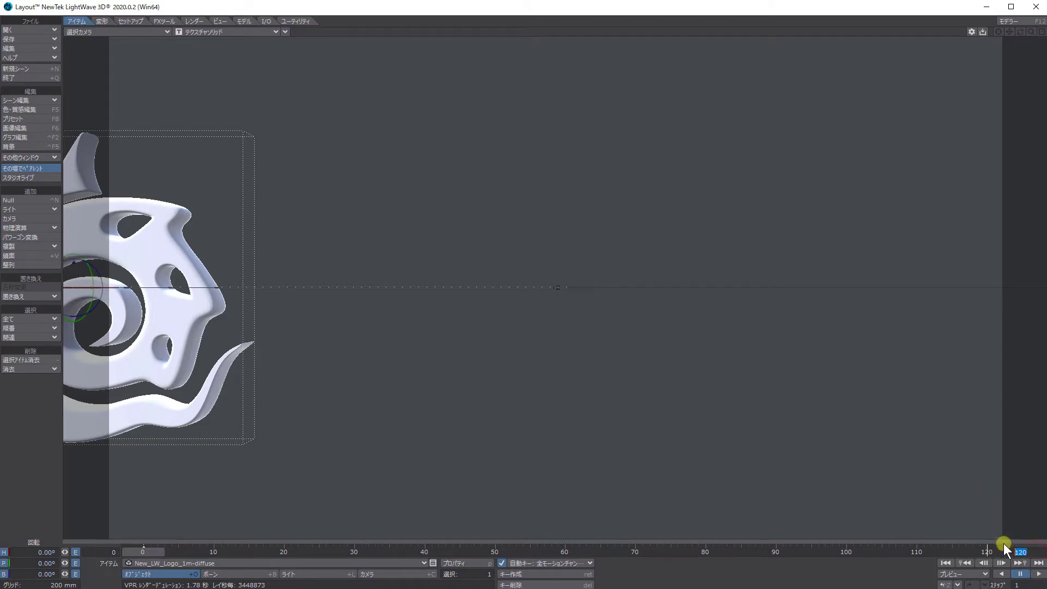
- Set the timeline's last frame to 150 and its first frame to 30, and play the animation
left_click(1025, 551)
type("150")
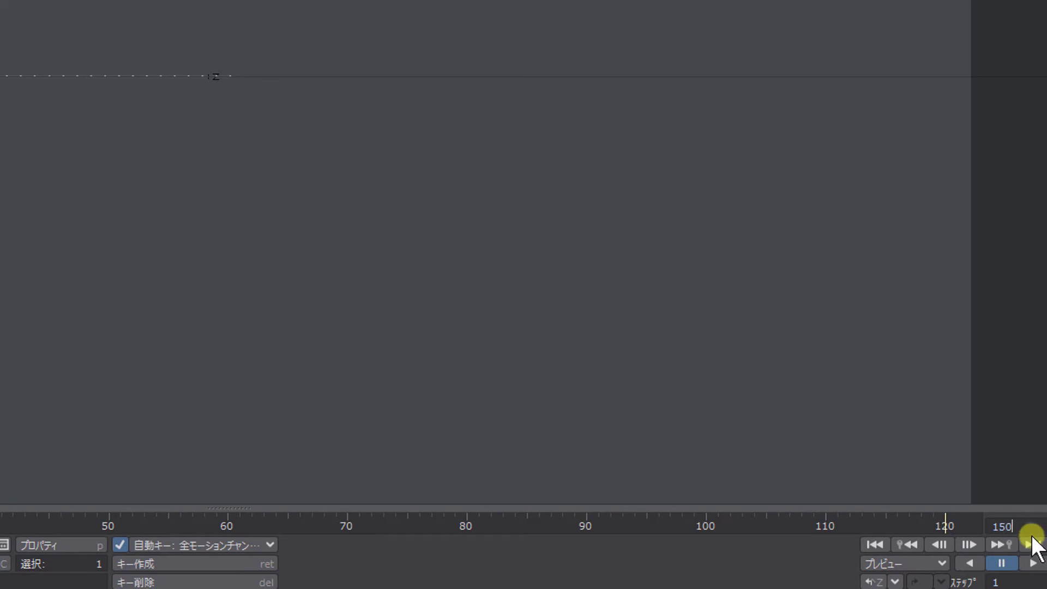
key("Return")
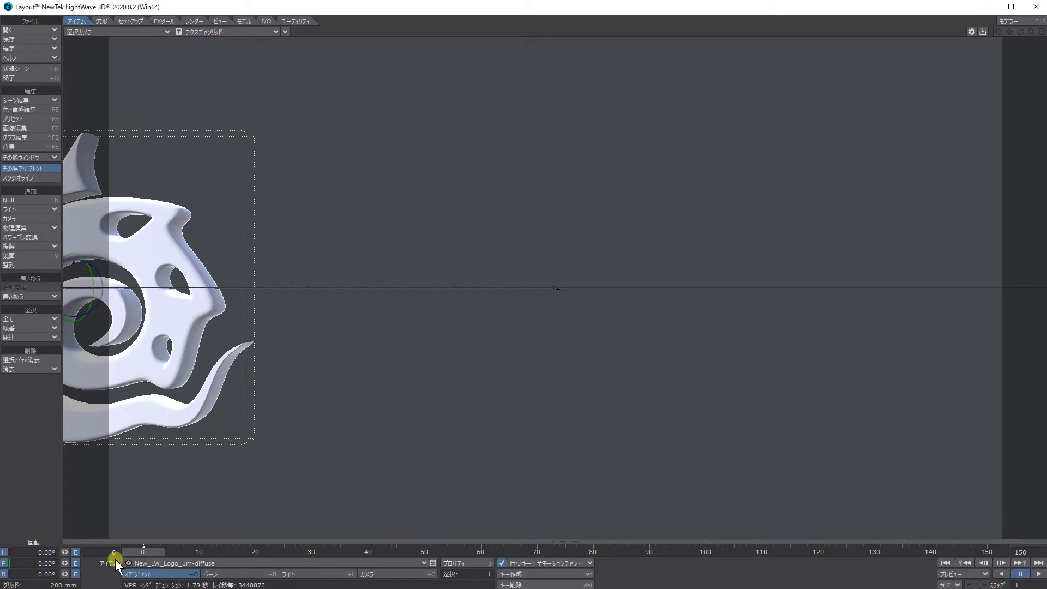
key("y")
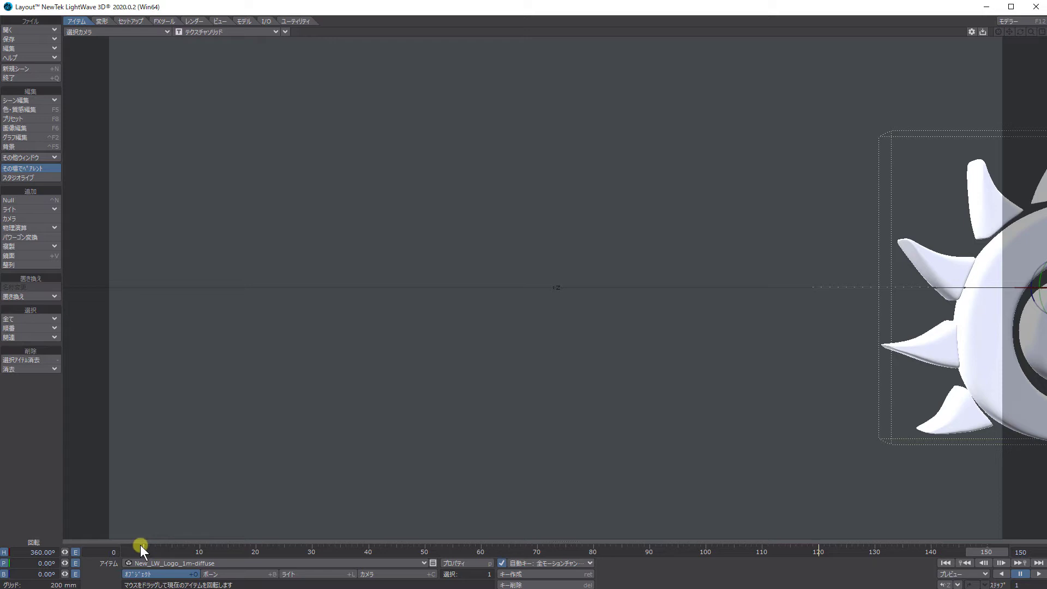
left_click(103, 554)
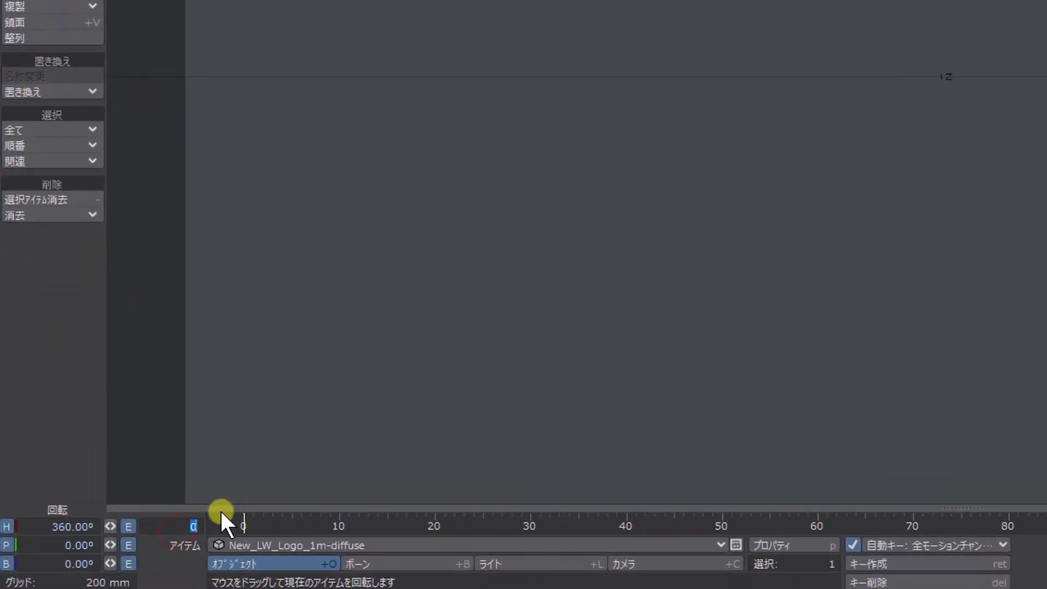
type("30")
key("Return")
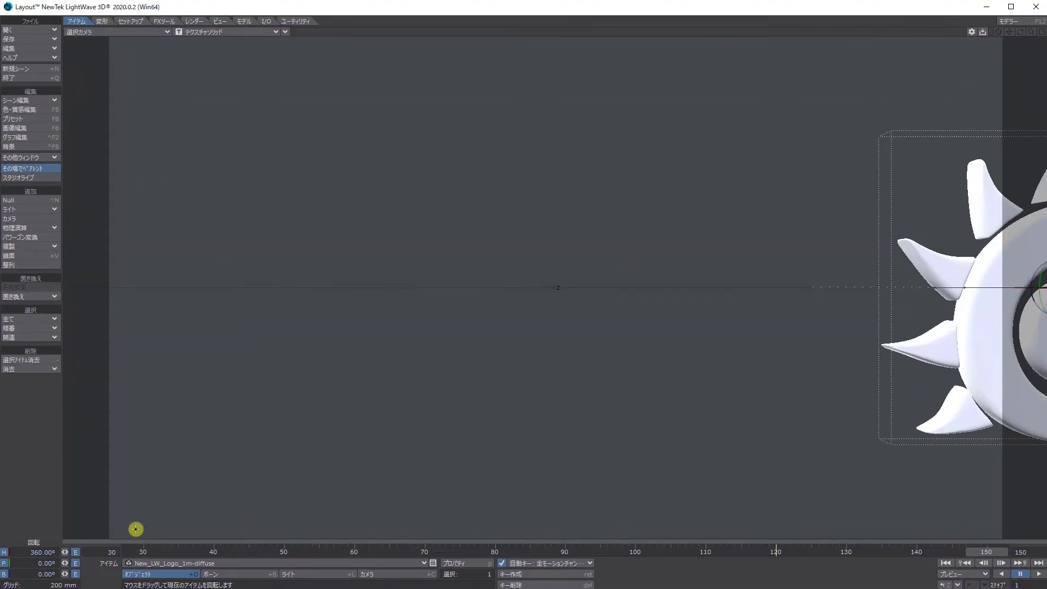
left_click(1038, 573)
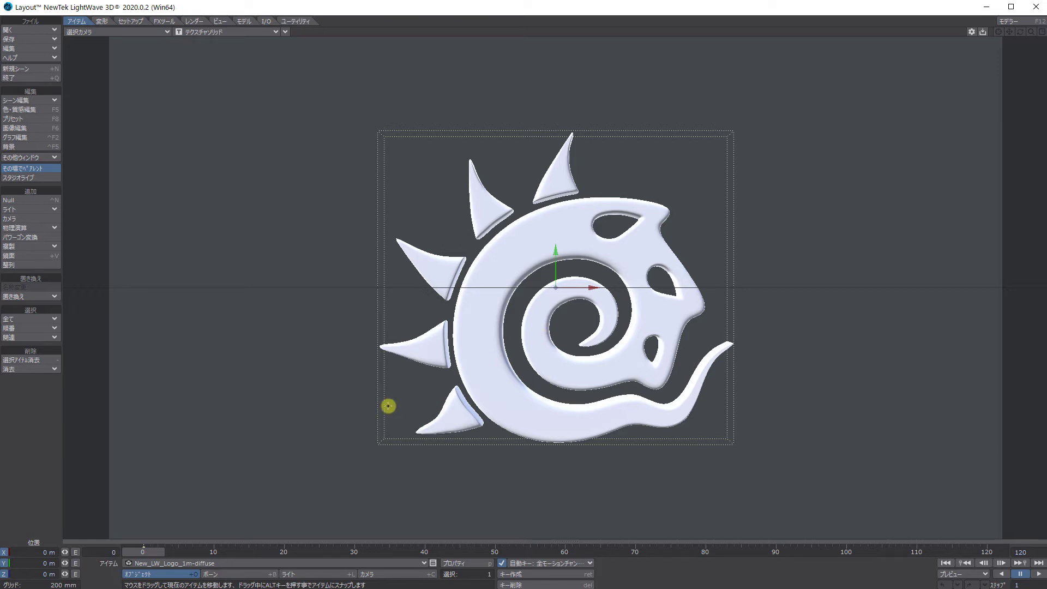
- At frame 0, move the logo object along X to about -1.37 m, towards the left edge of the camera view
left_click(165, 576)
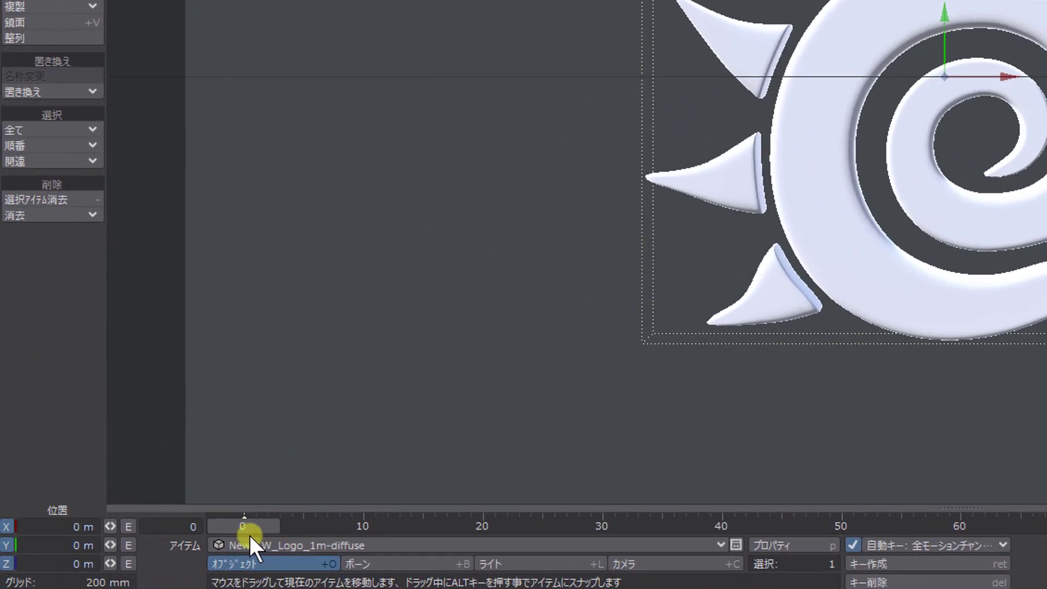
left_click(246, 527)
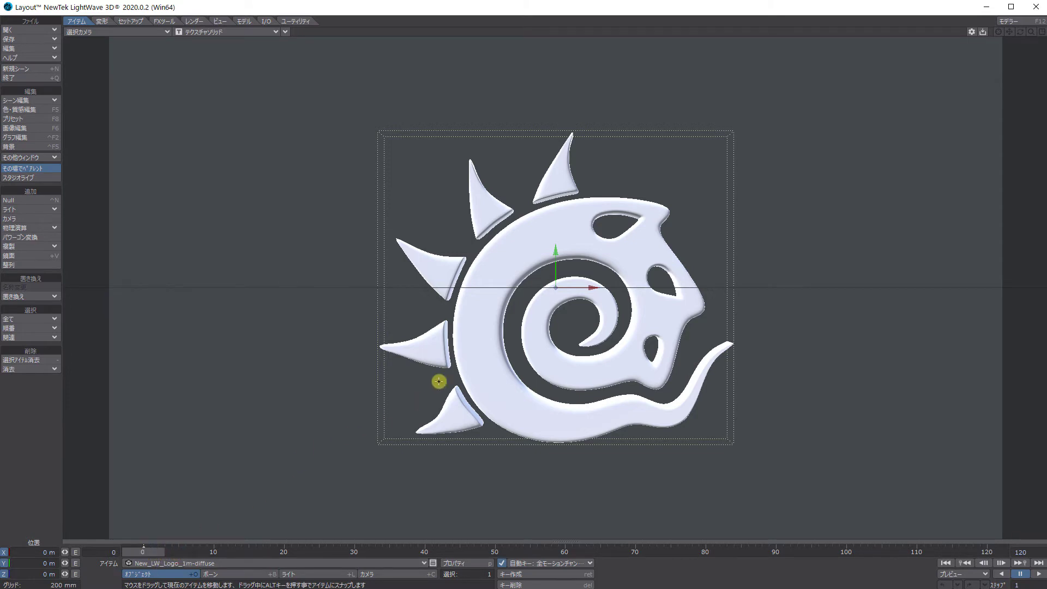
left_click_drag(593, 288, 134, 288)
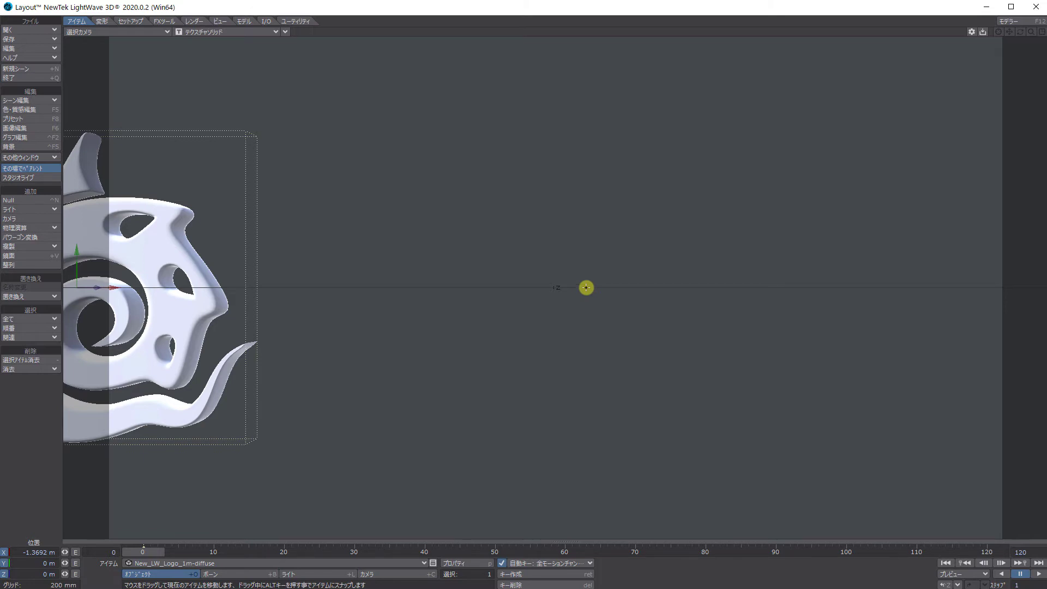
- At frame 120, move the logo object along X to about 1.31 m and scrub the last frames of the motion
left_click(983, 562)
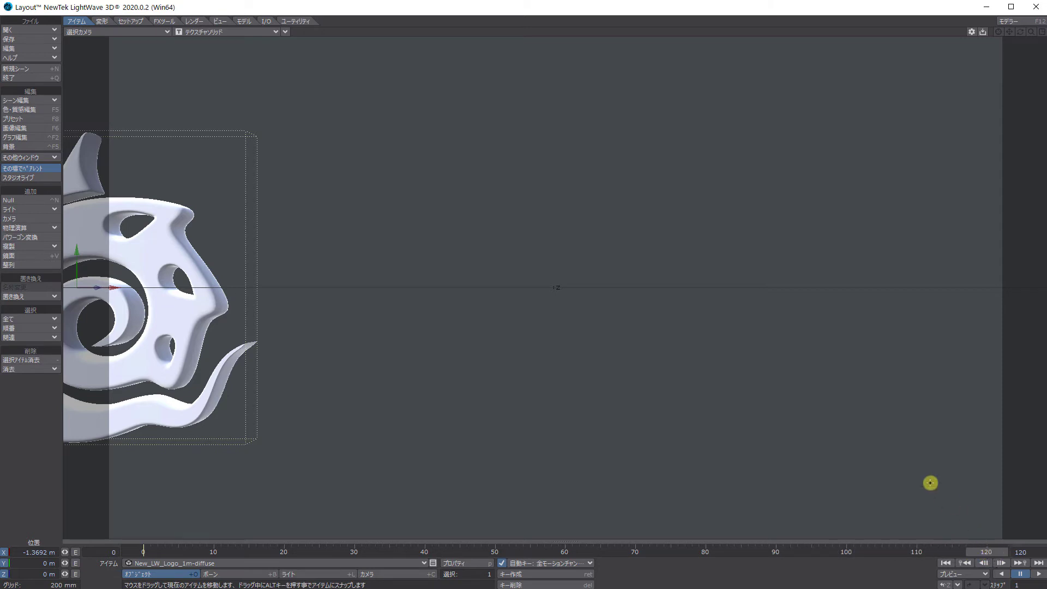
left_click_drag(126, 287, 115, 284)
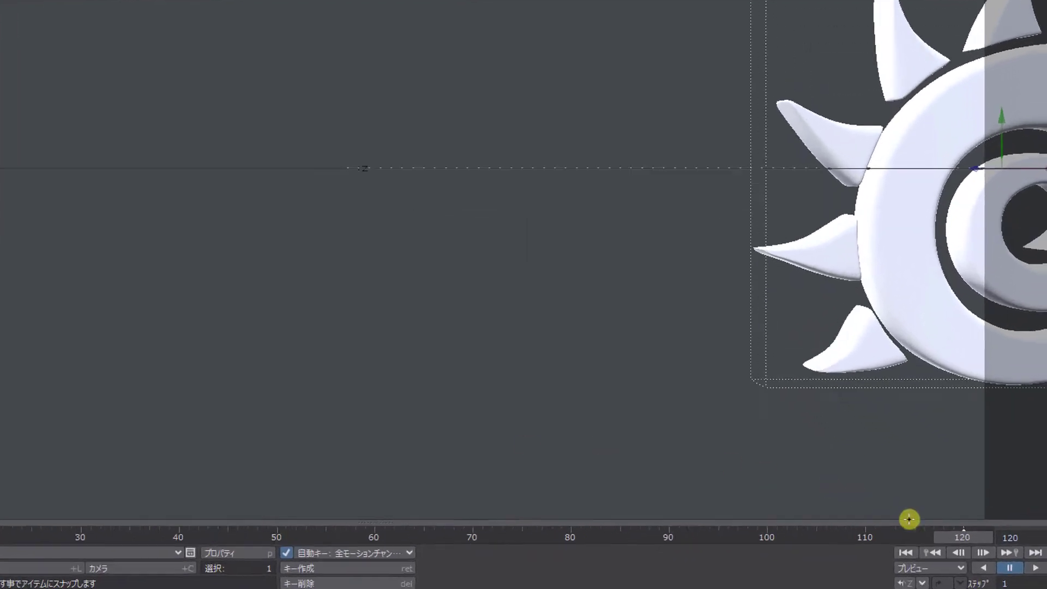
left_click(948, 536)
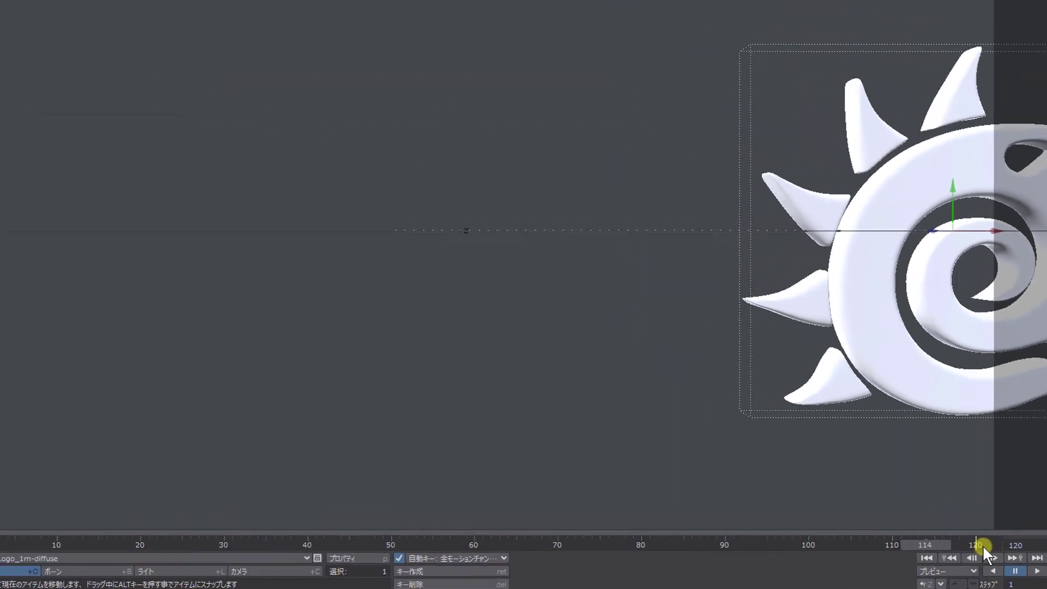
left_click_drag(937, 543, 975, 543)
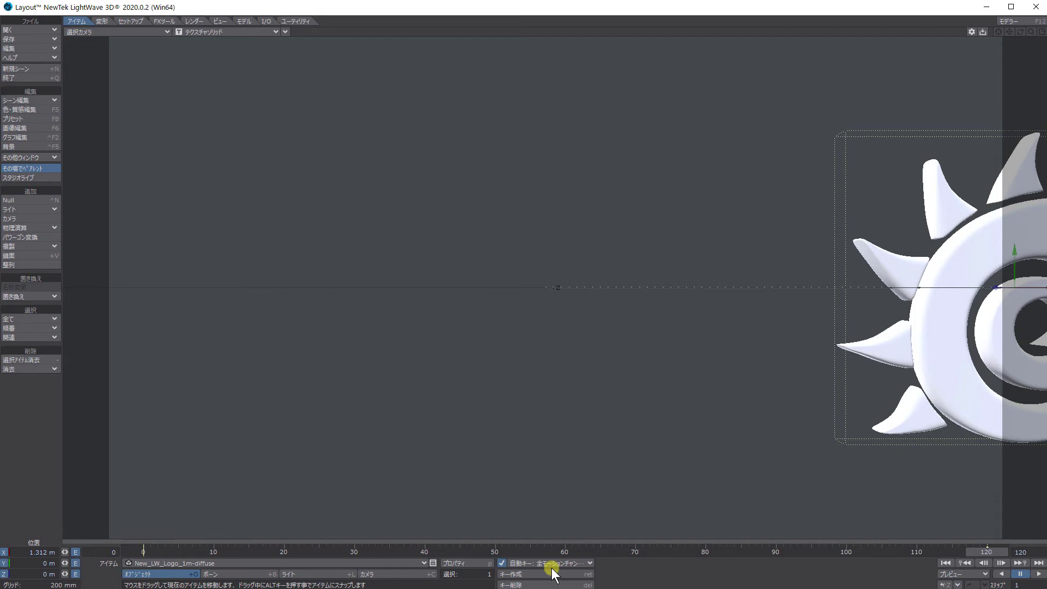
- Review the available auto key modes, and play and scrub the logo's movement from frame 0 to 120
left_click(545, 563)
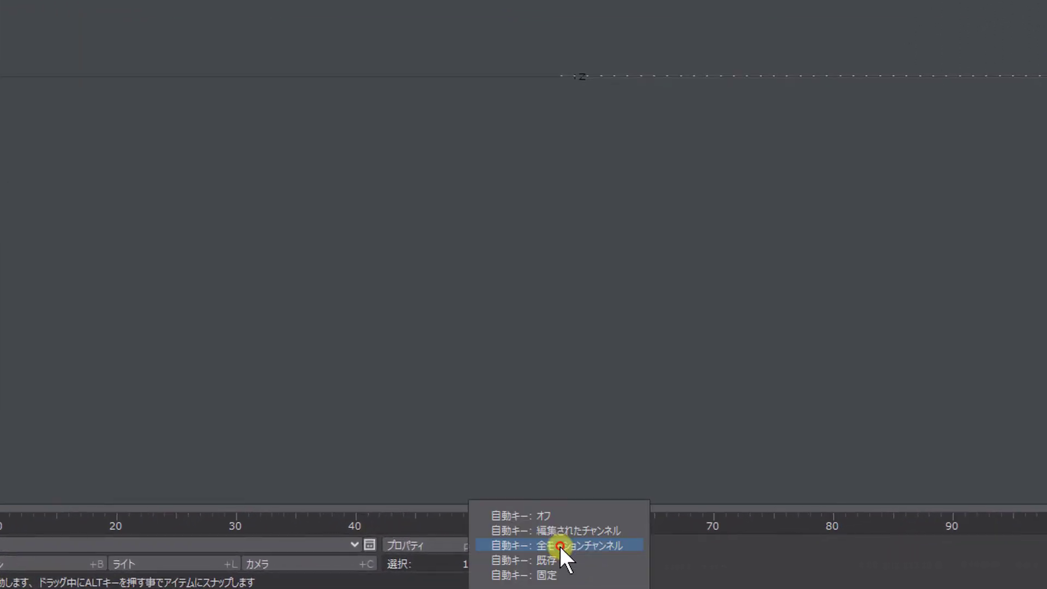
left_click(670, 545)
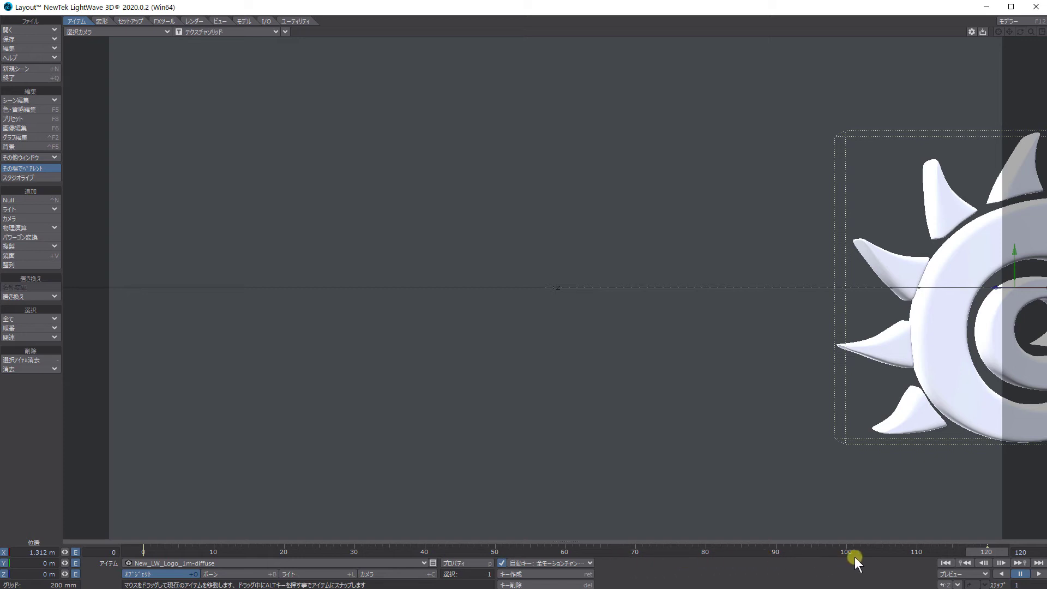
left_click(1037, 574)
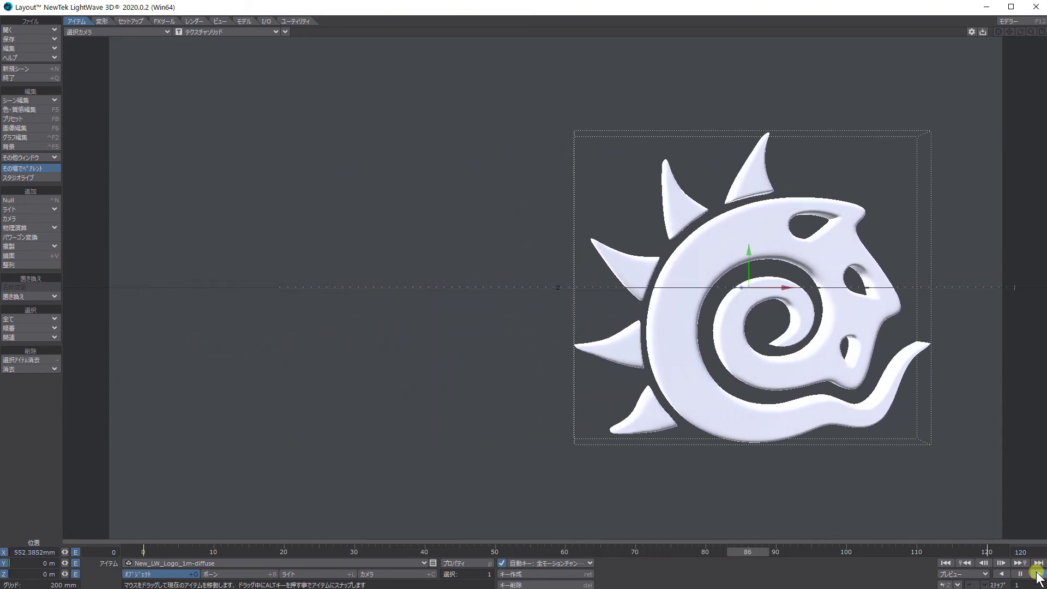
left_click(1020, 573)
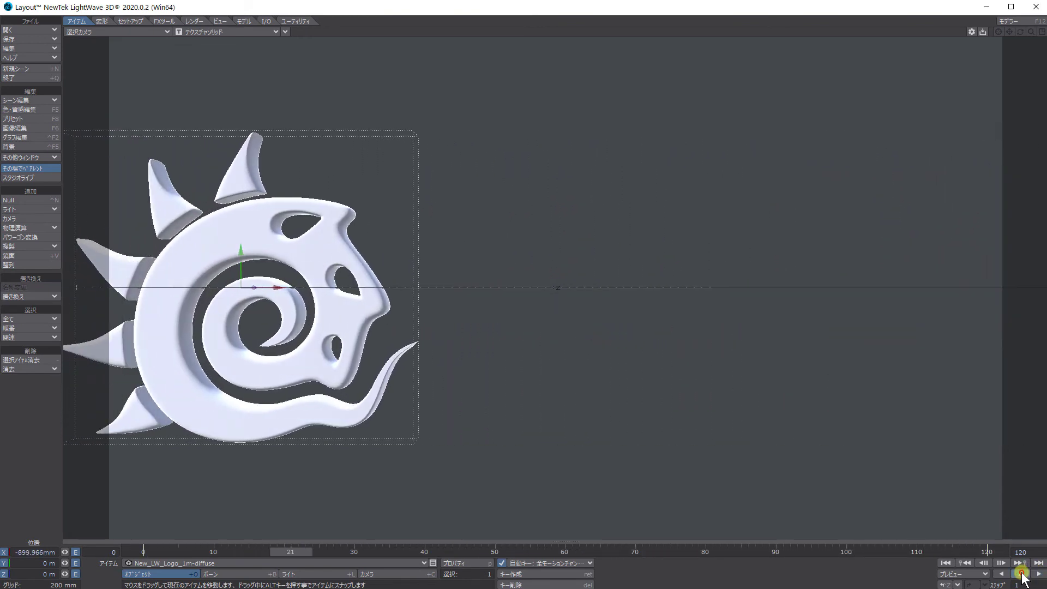
left_click_drag(290, 554, 334, 556)
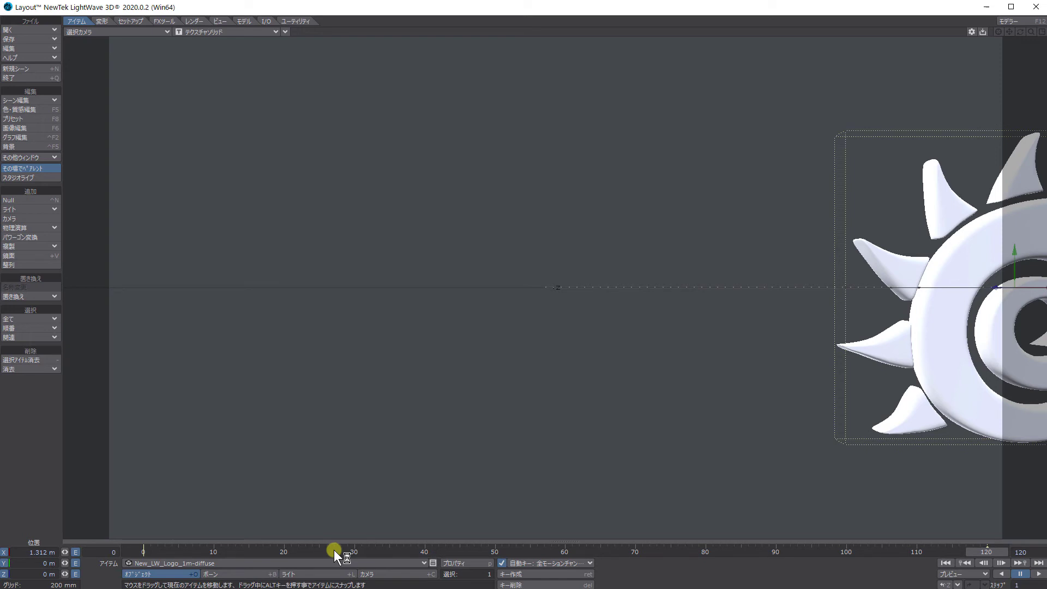
left_click_drag(334, 555, 901, 573)
- With the Rotate tool, set the logo's heading to 360° at frame 30 and play back the rotation
left_click(111, 21)
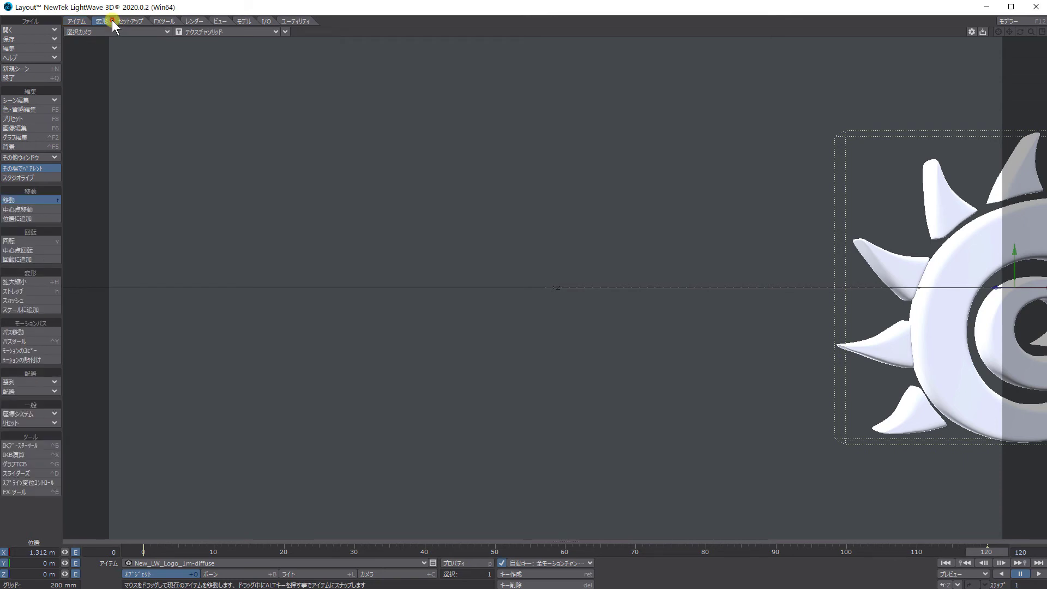
left_click(50, 240)
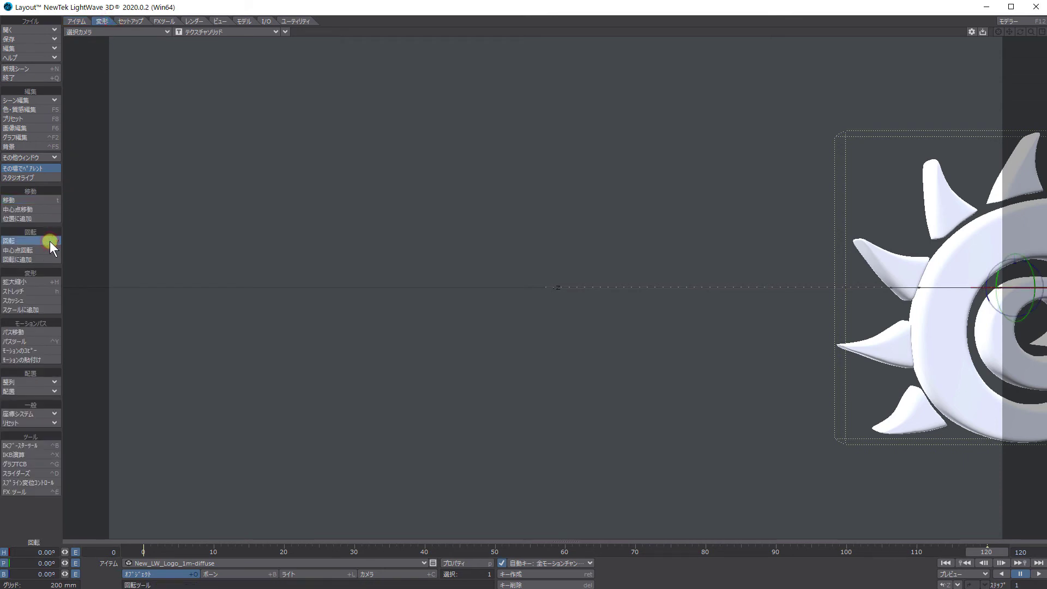
left_click(354, 553)
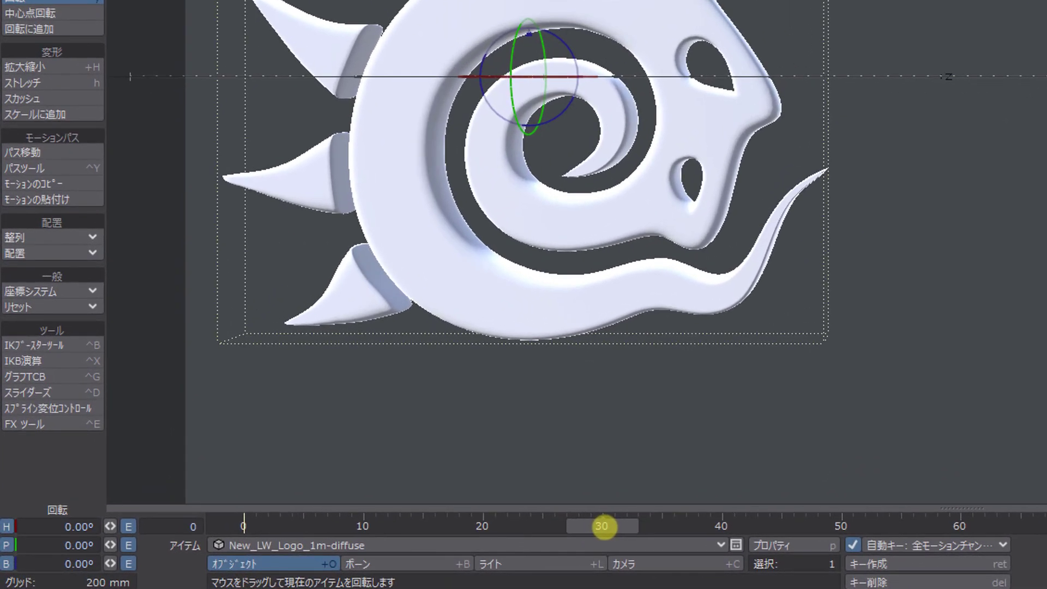
left_click(50, 527)
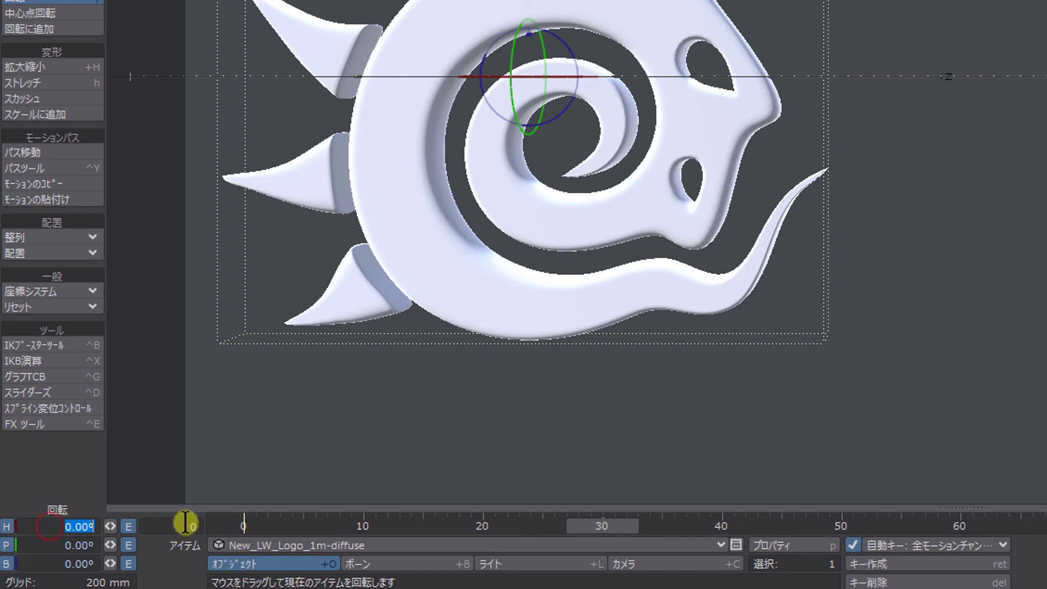
type("360")
key("Return")
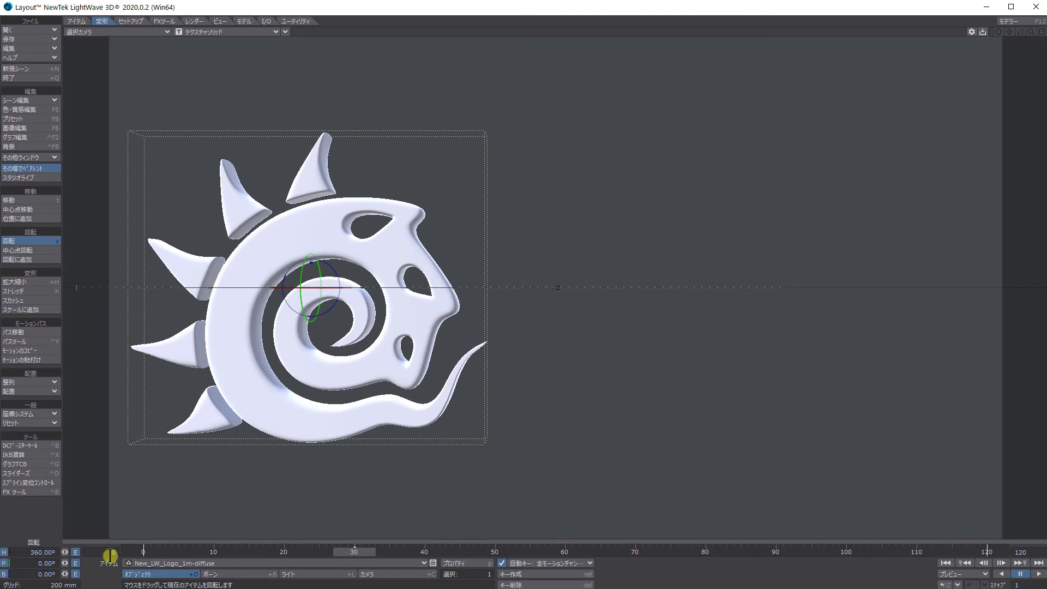
left_click(1038, 573)
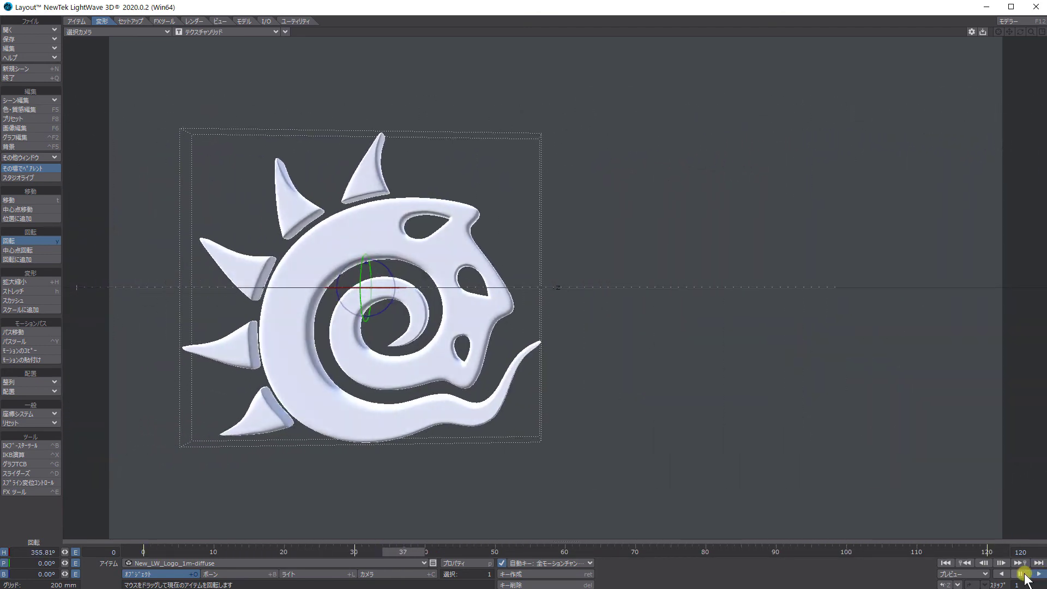
left_click(1023, 573)
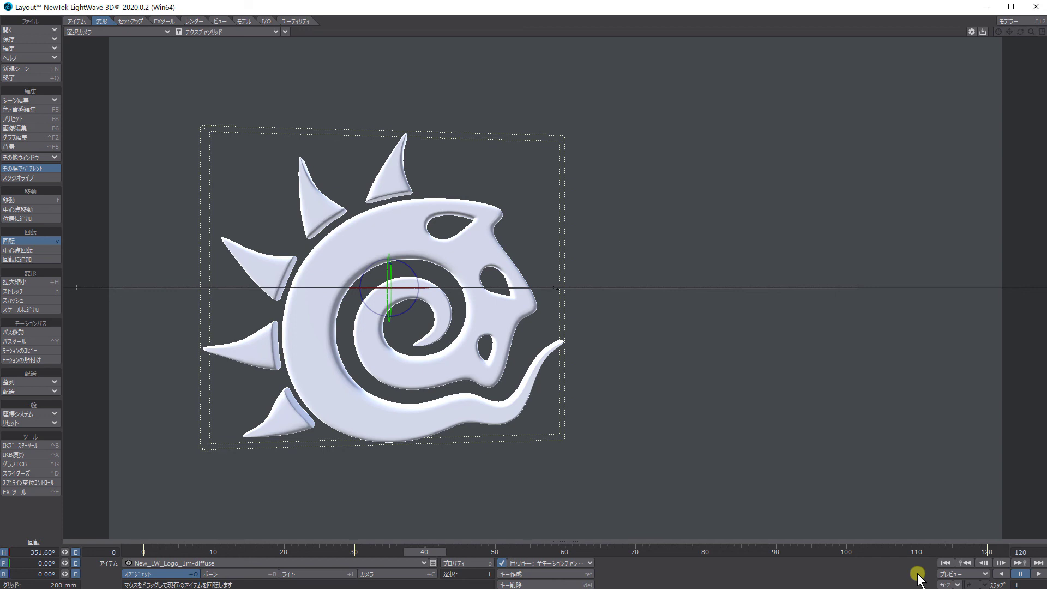
- At frame 30, move the logo up along Y to about 410 mm and play back the curved motion path
left_click(355, 552)
mouse_move(355, 553)
left_mouse_down()
mouse_move(346, 552)
mouse_move(356, 552)
left_mouse_up()
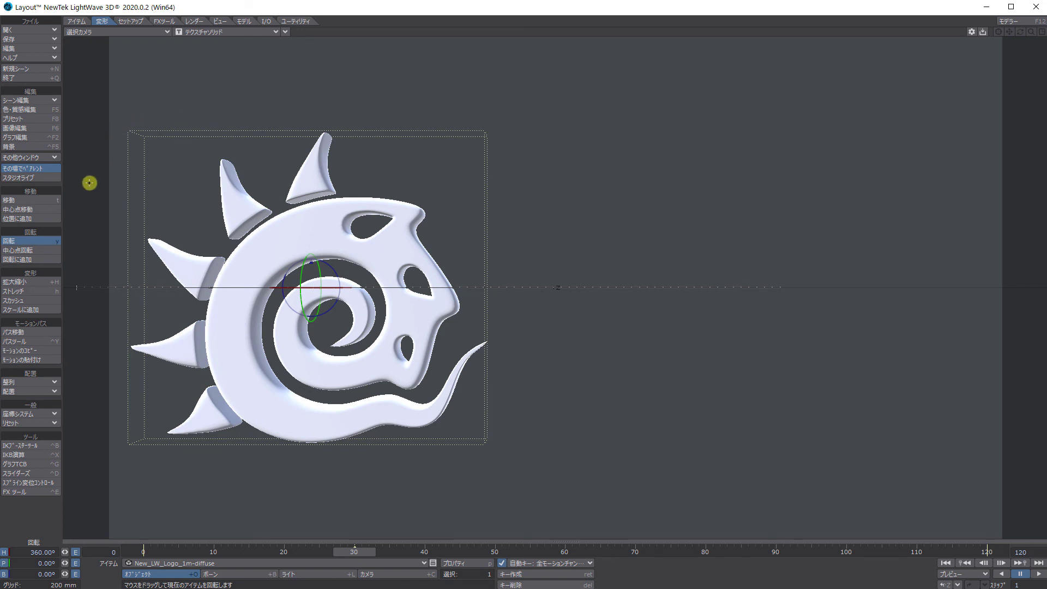
left_click(52, 200)
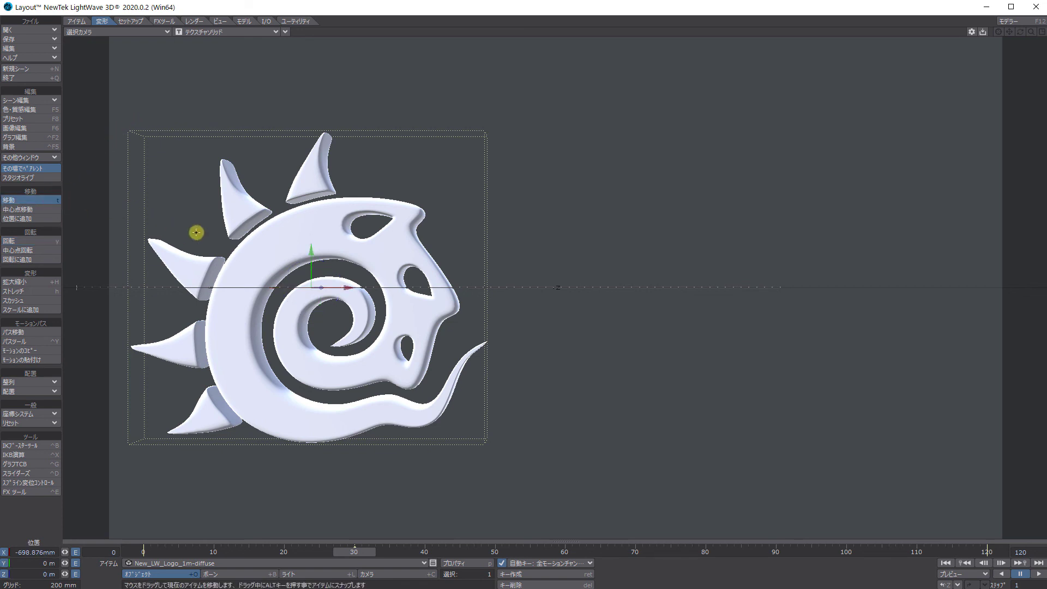
left_click_drag(308, 250, 313, 251)
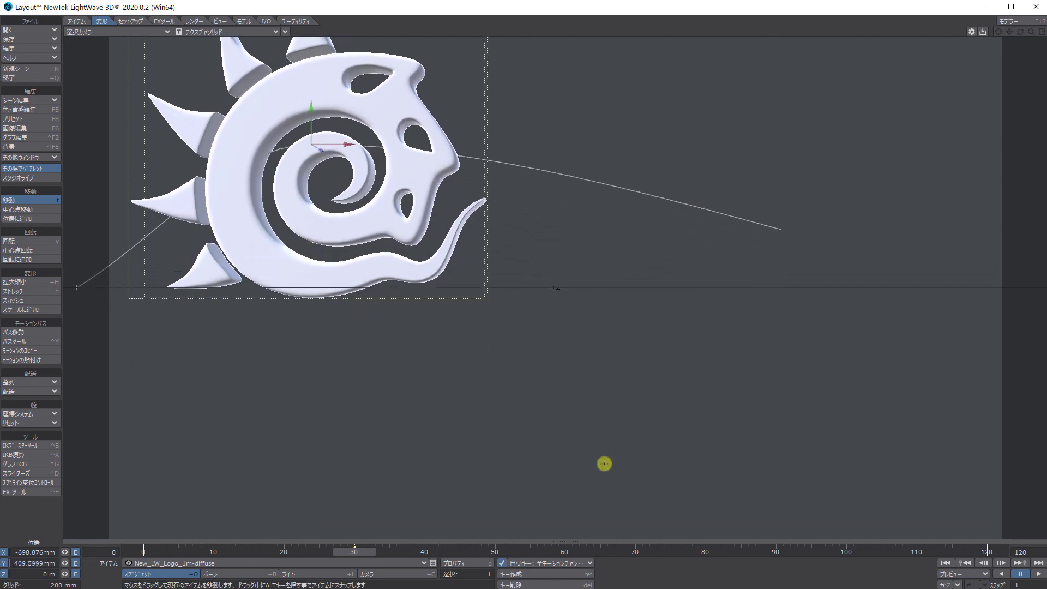
left_click(1039, 574)
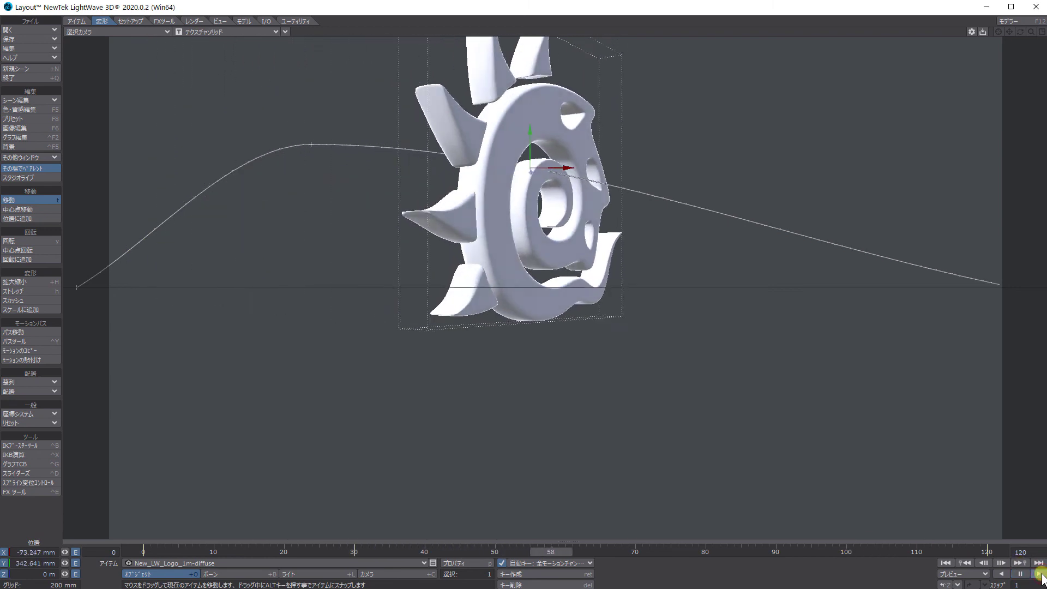